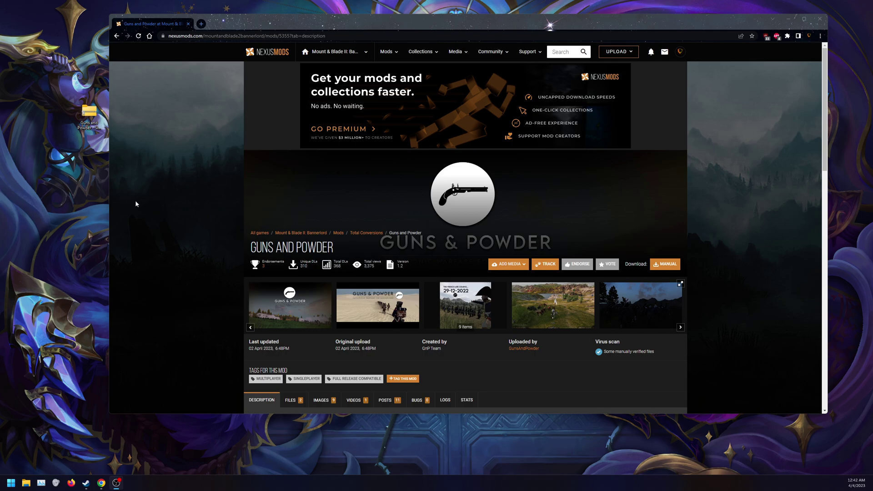
Review the Guns and Powder mod's description on Nexus Mods and open its list of downloadable files
{"action": "scroll", "coordinate": [187, 230], "scroll_direction": "down", "scroll_amount": 2}
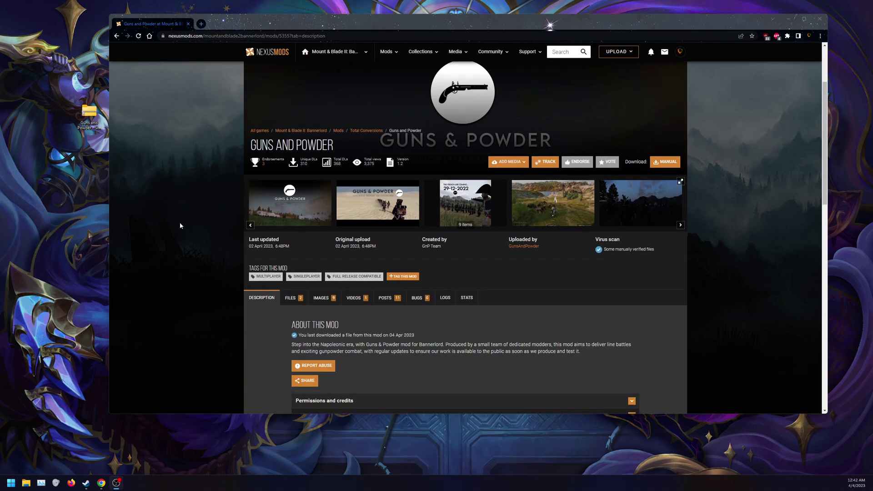
{"action": "scroll", "coordinate": [185, 243], "scroll_direction": "up", "scroll_amount": 2}
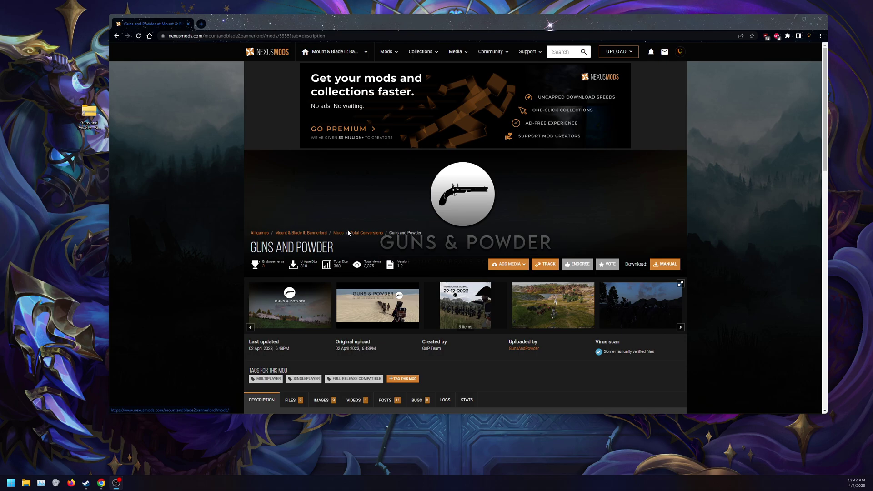
{"action": "scroll", "coordinate": [359, 236], "scroll_direction": "down", "scroll_amount": 3}
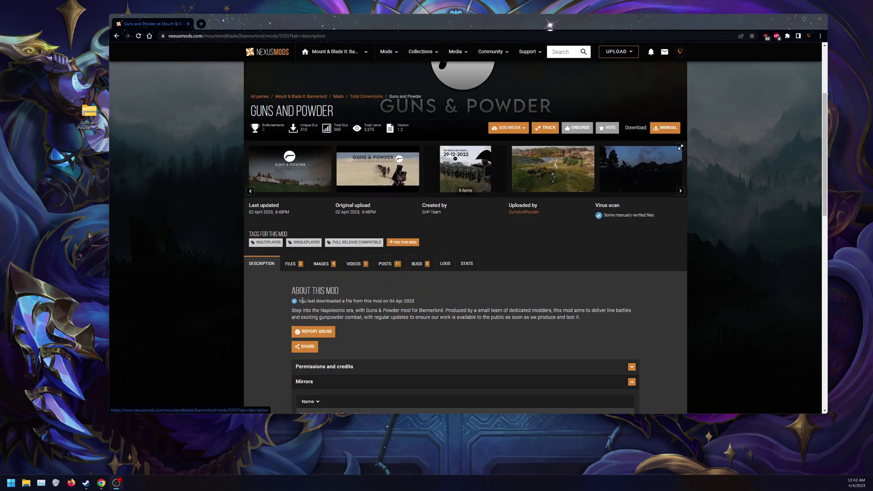
{"action": "left_click", "coordinate": [301, 267]}
{"action": "scroll", "coordinate": [314, 279], "scroll_direction": "down", "scroll_amount": 3}
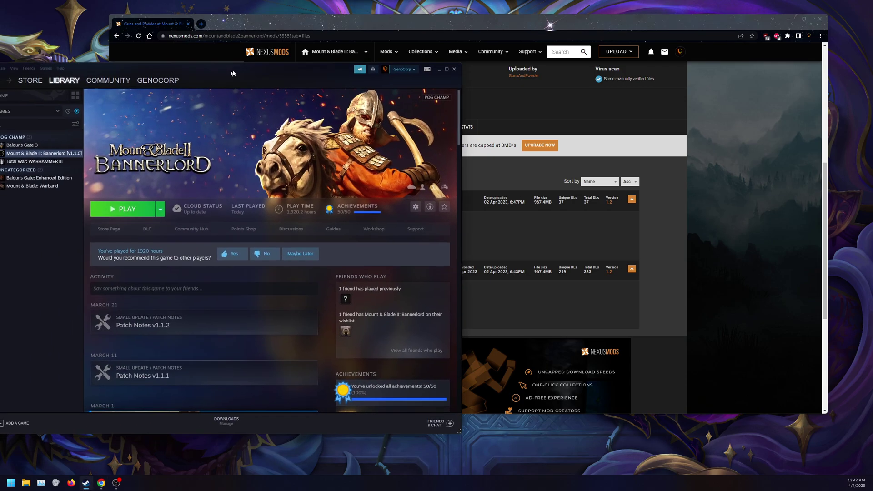
Switch to Steam and check the beta versions and local files pages in the properties of Mount & Blade II: Bannerlord
{"action": "right_click", "coordinate": [97, 149]}
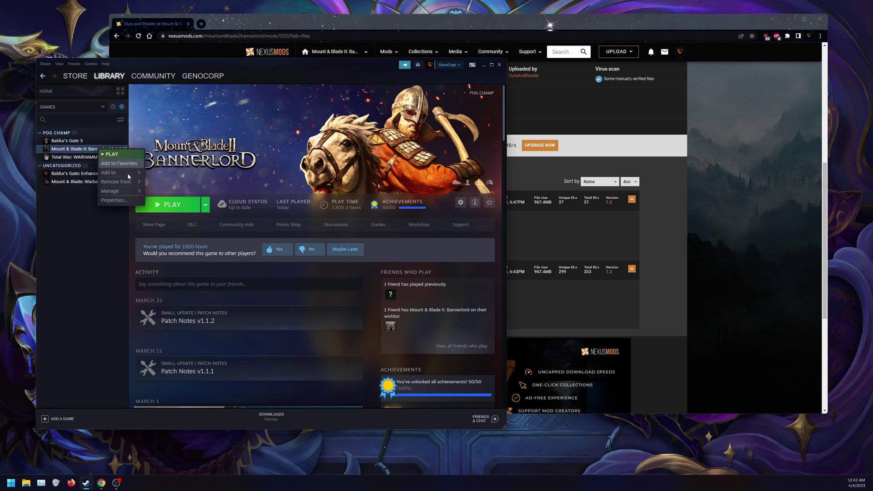
{"action": "left_click", "coordinate": [116, 200]}
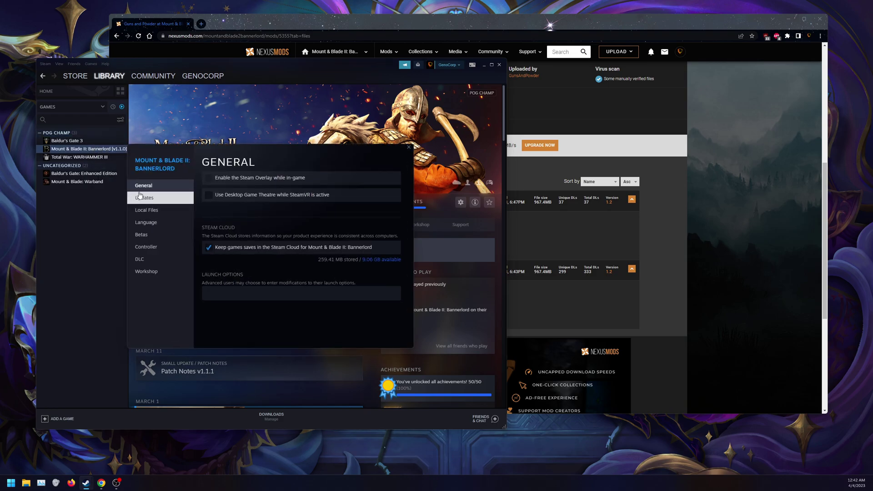
{"action": "left_click", "coordinate": [150, 235]}
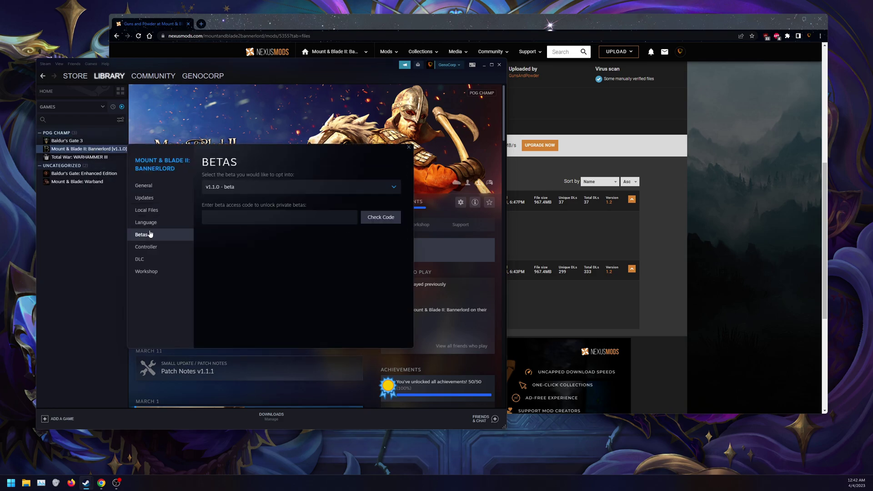
{"action": "left_click", "coordinate": [236, 189]}
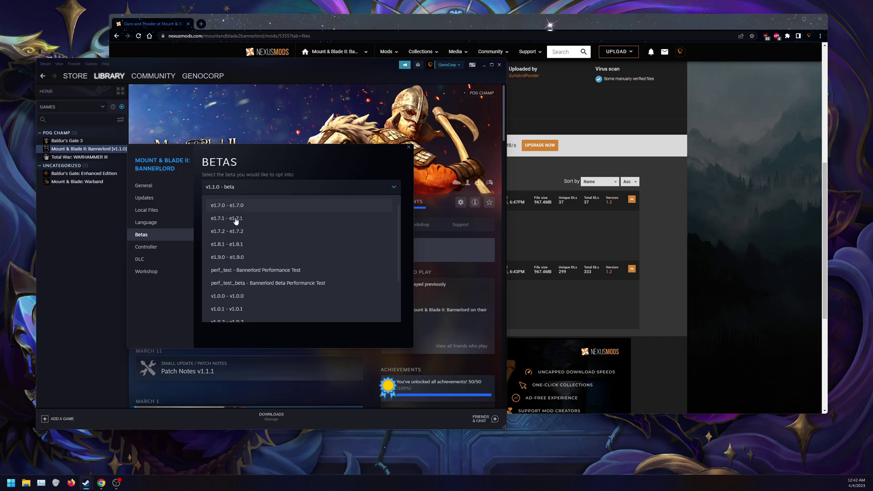
{"action": "scroll", "coordinate": [246, 241], "scroll_direction": "down", "scroll_amount": 3}
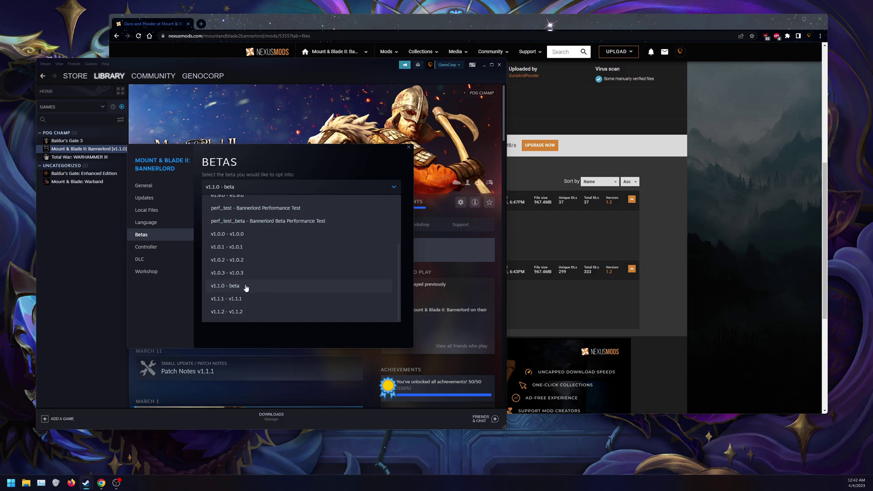
{"action": "left_click", "coordinate": [337, 162]}
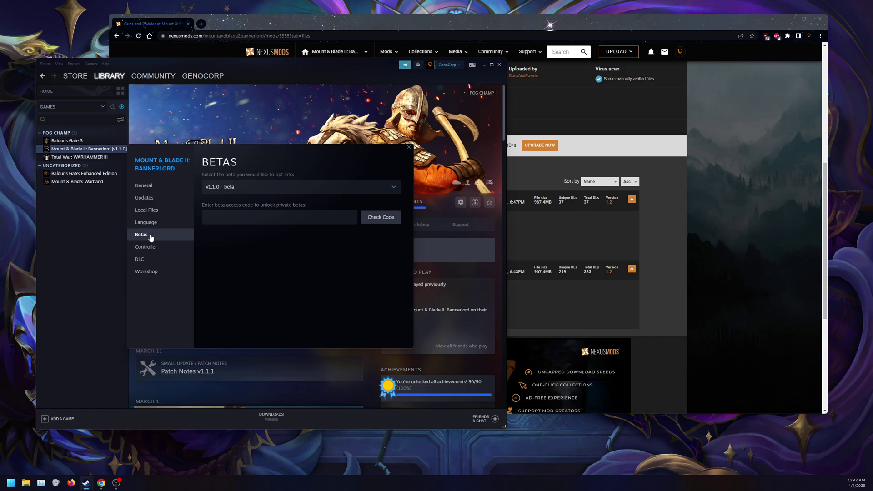
{"action": "left_click", "coordinate": [166, 211]}
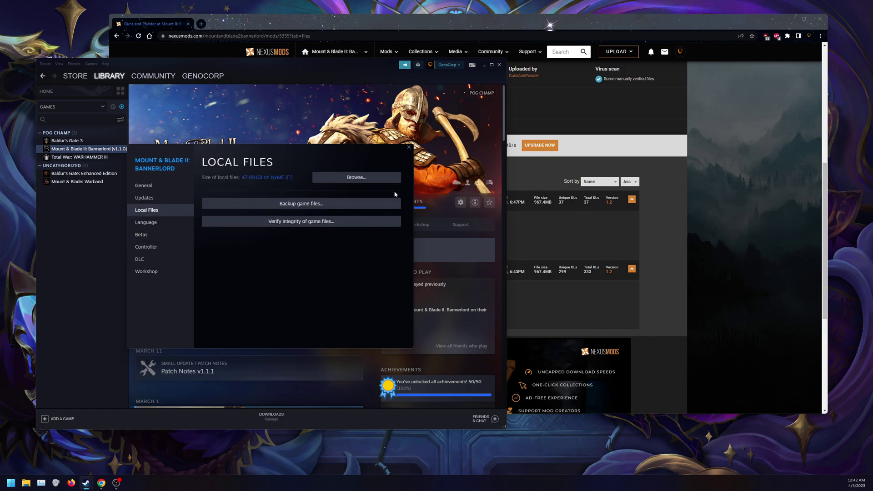
{"action": "left_click", "coordinate": [409, 147]}
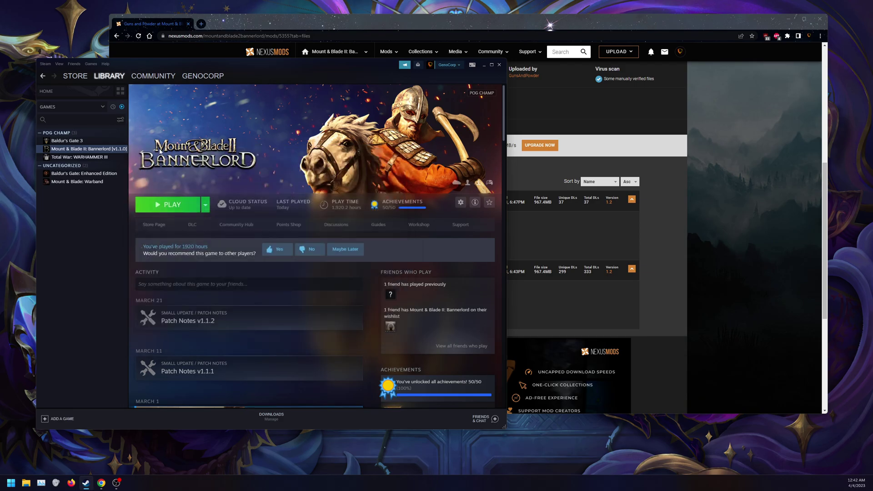
Move the Steam window clear of the desktop icon and unblock the Guns and Powder zip archive in its file properties
{"action": "left_click_drag", "start_coordinate": [250, 66], "coordinate": [276, 76]}
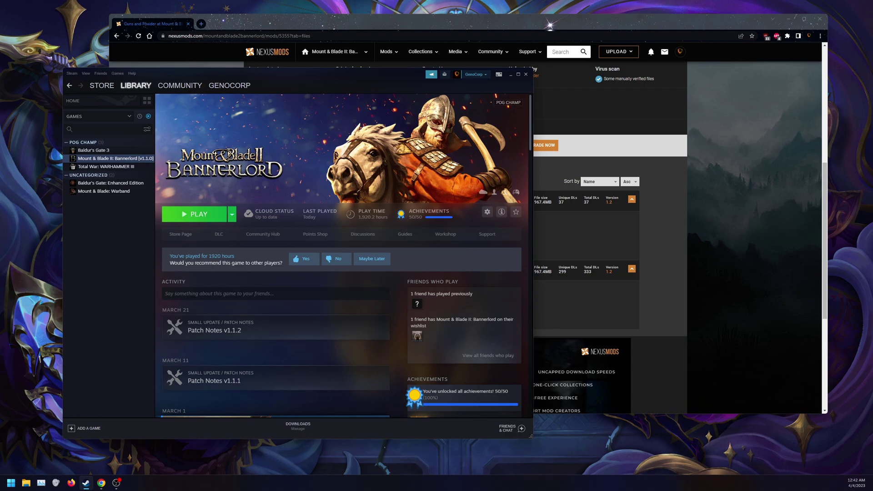
{"action": "left_click_drag", "start_coordinate": [197, 75], "coordinate": [350, 81]}
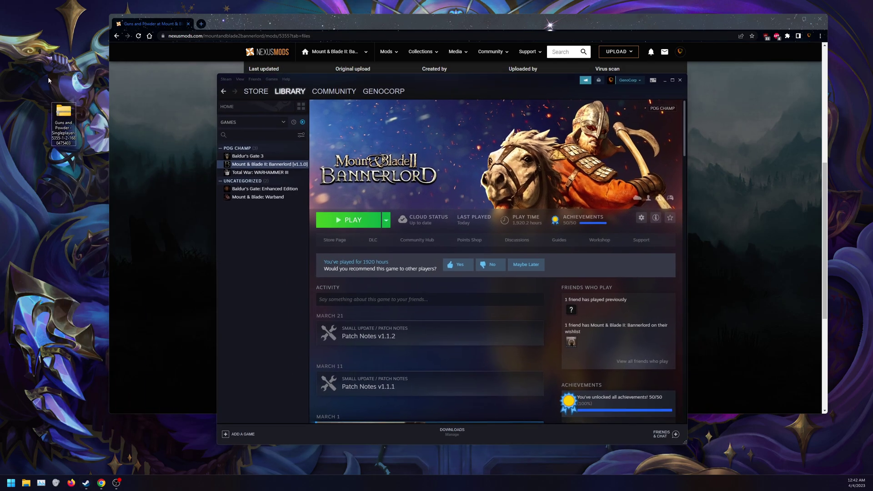
{"action": "left_click_drag", "start_coordinate": [15, 71], "coordinate": [81, 160]}
{"action": "right_click", "coordinate": [69, 120]}
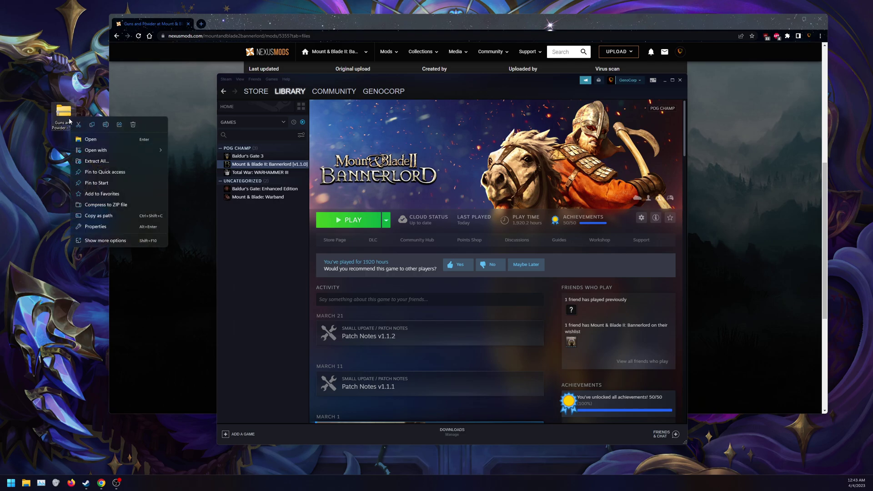
{"action": "left_click", "coordinate": [89, 241]}
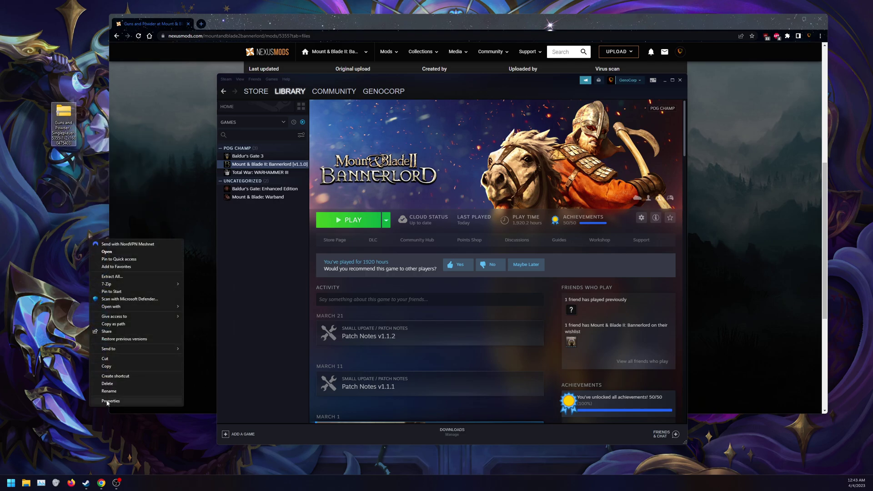
{"action": "left_click", "coordinate": [114, 401]}
{"action": "left_click", "coordinate": [184, 379]}
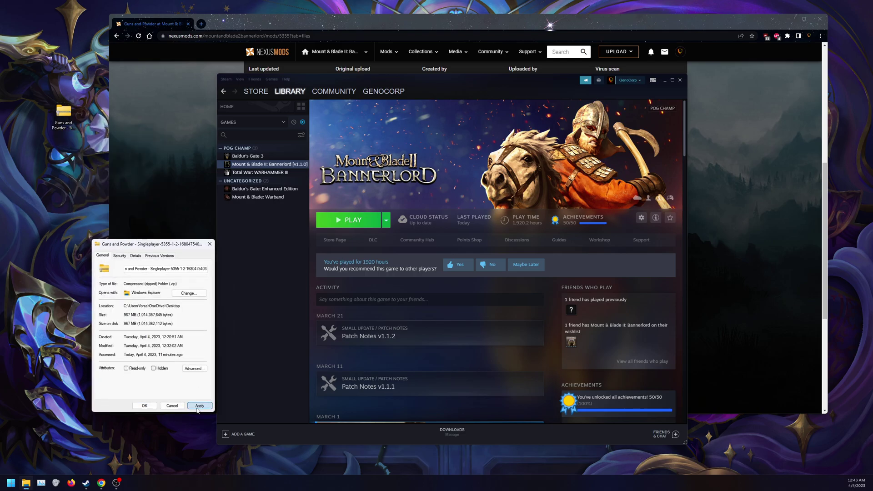
{"action": "left_click", "coordinate": [144, 405]}
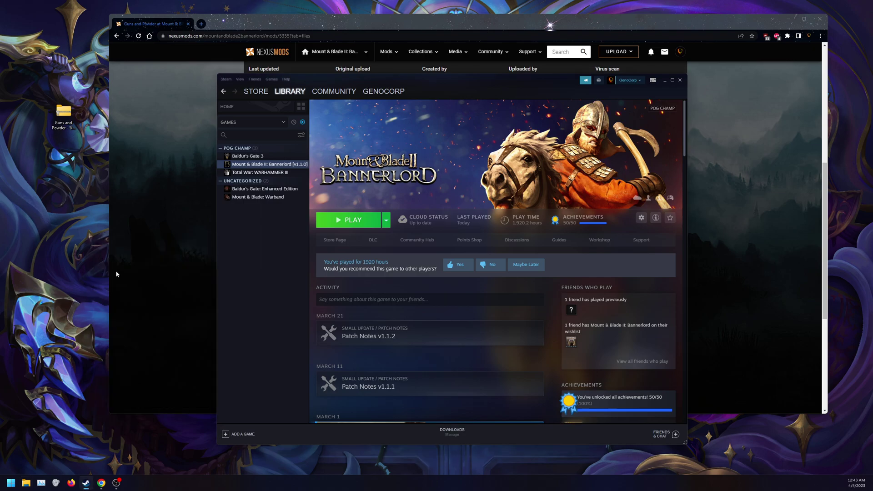
Extract the Guns and Powder archive with 7-Zip into its own desktop folder and check the contents of GunsnPowder-Singleplayer
{"action": "right_click", "coordinate": [73, 132]}
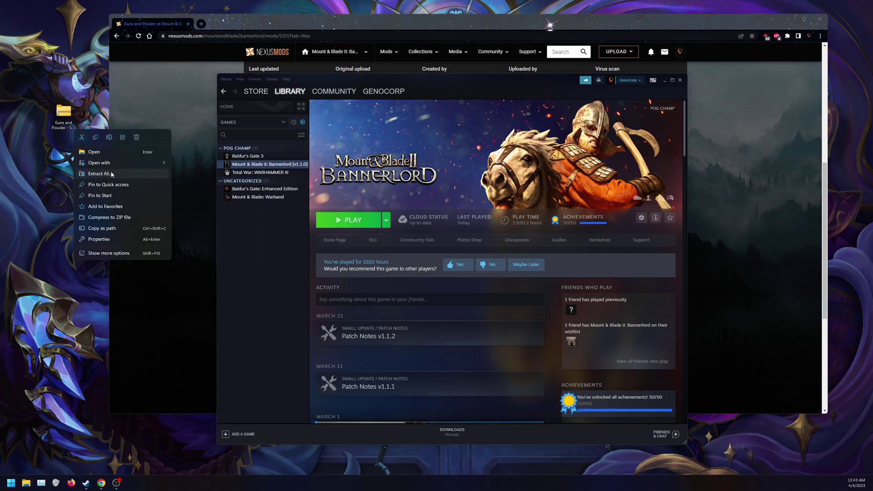
{"action": "left_click", "coordinate": [102, 253]}
{"action": "mouse_move", "coordinate": [137, 301]}
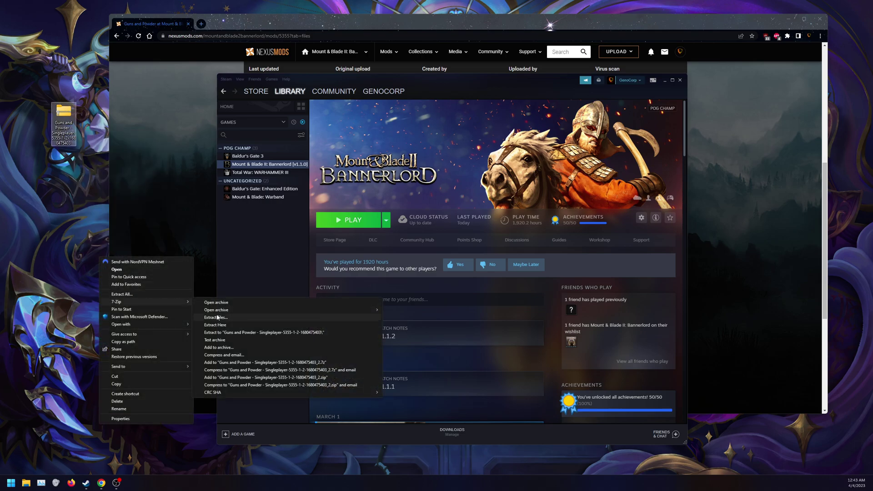
{"action": "left_click", "coordinate": [216, 332]}
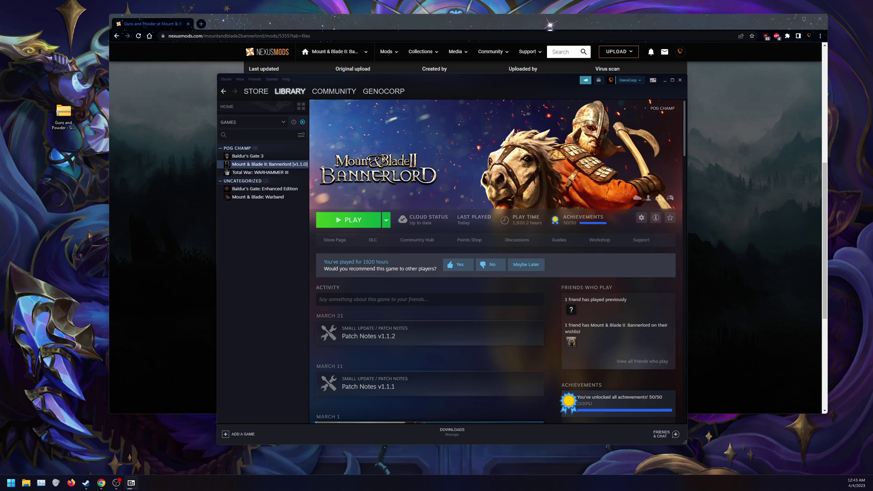
{"action": "left_click", "coordinate": [63, 116]}
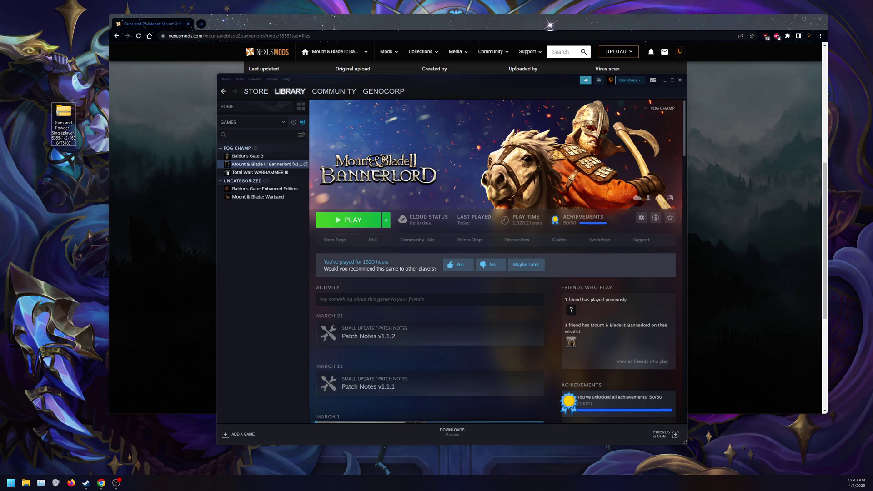
{"action": "key", "text": "ctrl+v"}
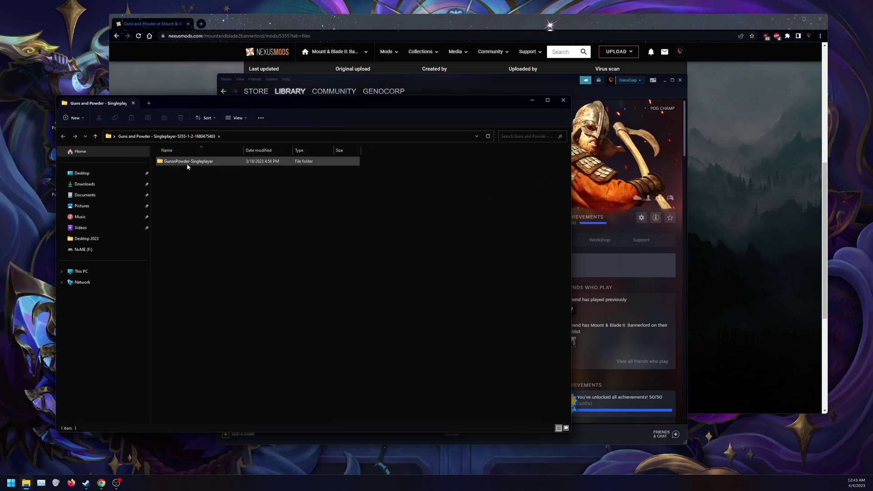
{"action": "double_click", "coordinate": [189, 163]}
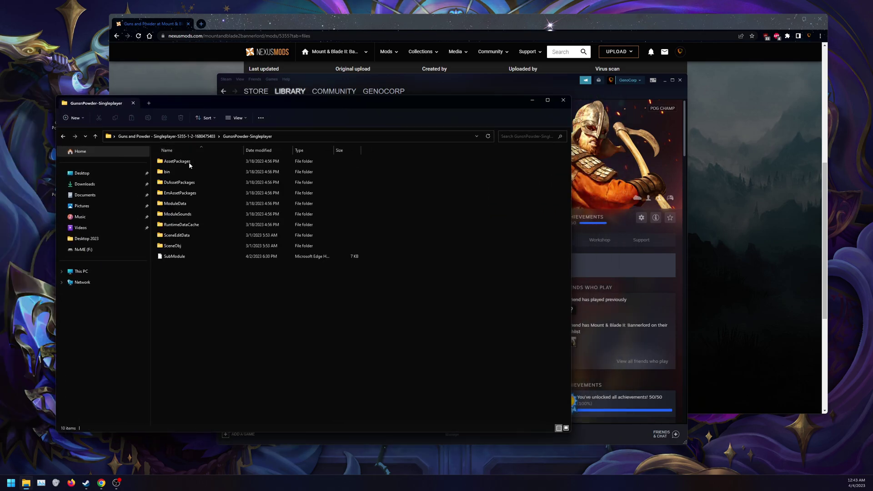
{"action": "left_click", "coordinate": [563, 100]}
Browse to Bannerlord's local files from its Steam properties and open the game's Modules folder
{"action": "right_click", "coordinate": [284, 167]}
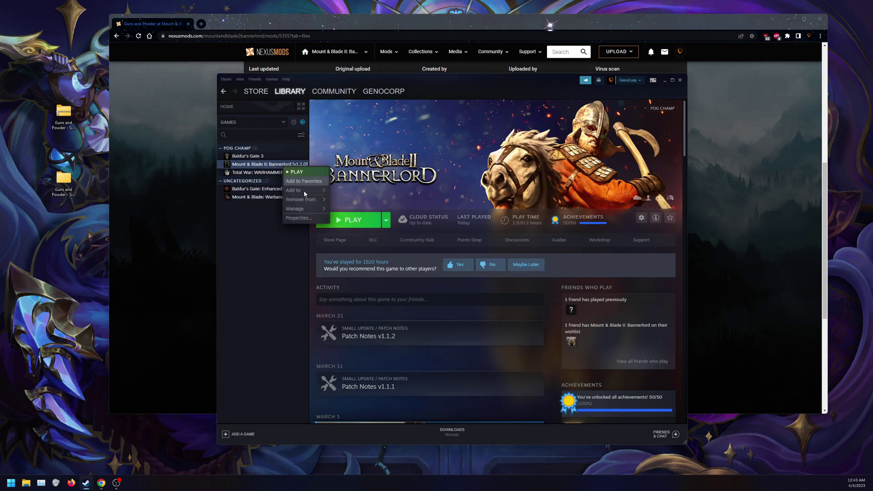
{"action": "left_click", "coordinate": [299, 218]}
{"action": "left_click", "coordinate": [329, 226]}
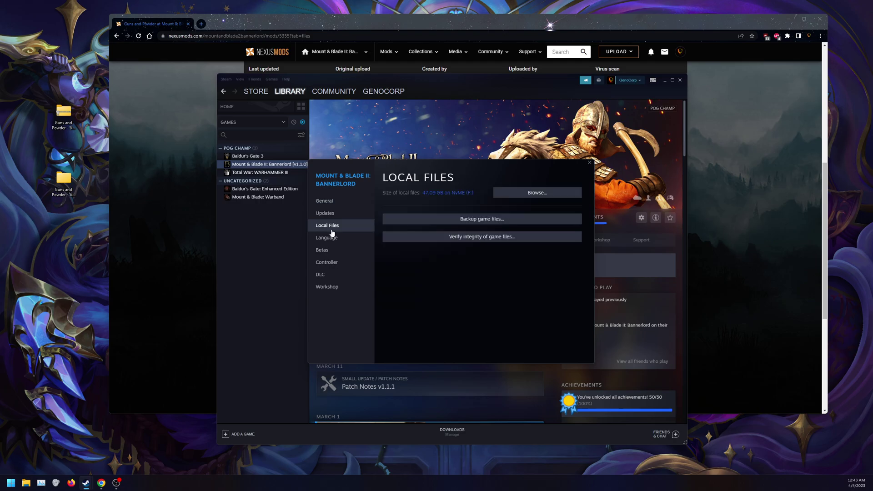
{"action": "left_click", "coordinate": [530, 196]}
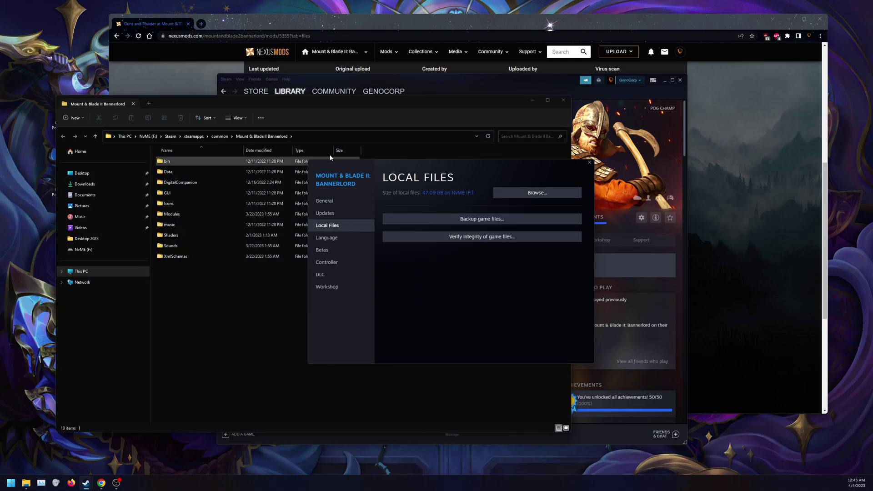
{"action": "left_click", "coordinate": [589, 162]}
{"action": "left_click_drag", "start_coordinate": [204, 101], "coordinate": [333, 105]}
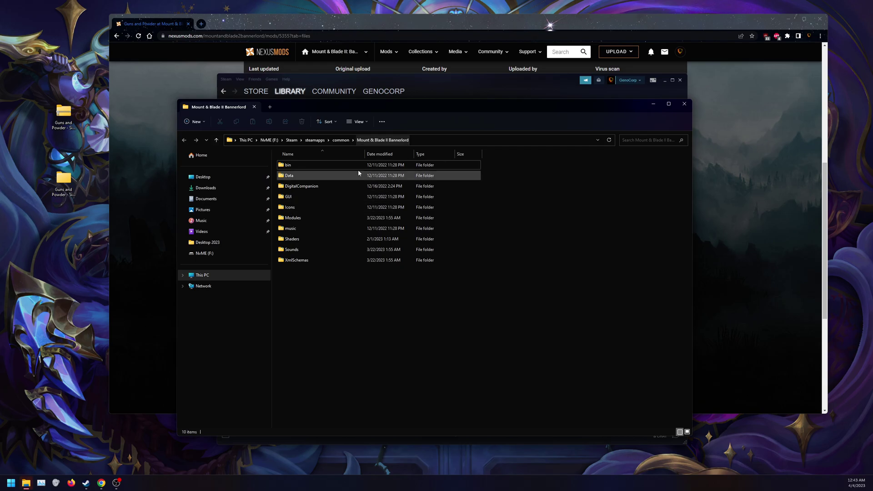
{"action": "double_click", "coordinate": [302, 217]}
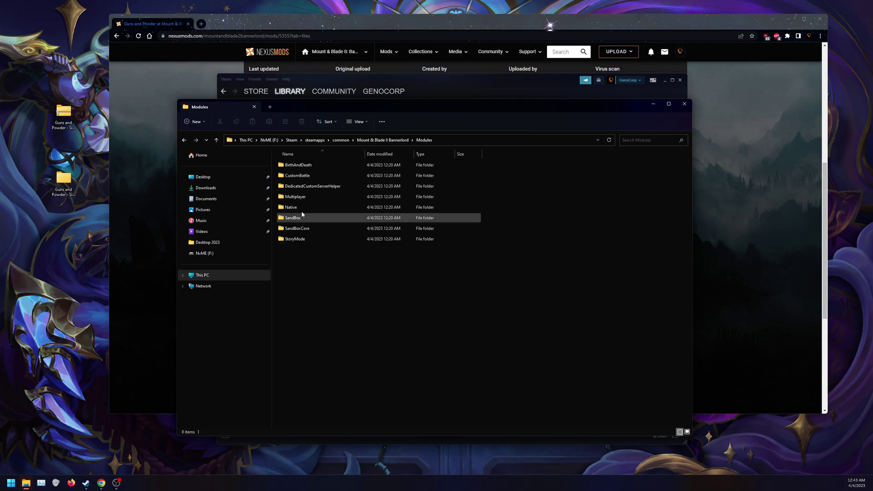
Copy the GunsnPowder-Singleplayer folder from the extracted desktop folder into the game's Modules folder
{"action": "double_click", "coordinate": [64, 178]}
{"action": "left_click_drag", "start_coordinate": [326, 110], "coordinate": [497, 201]}
{"action": "left_click_drag", "start_coordinate": [475, 259], "coordinate": [296, 294]}
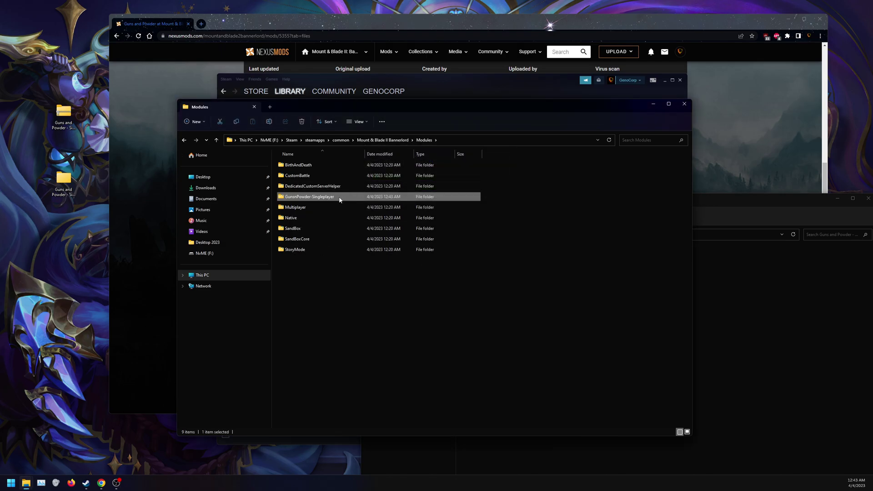
Check the GunsnPowder-Singleplayer folder inside Modules and close both File Explorer windows
{"action": "double_click", "coordinate": [339, 198]}
{"action": "key", "text": "alt+Left"}
{"action": "left_click", "coordinate": [684, 104]}
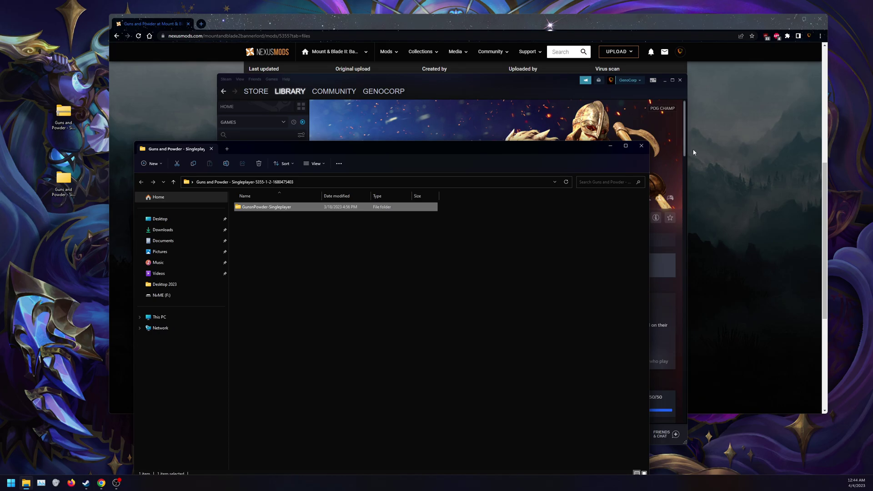
{"action": "left_click", "coordinate": [641, 145]}
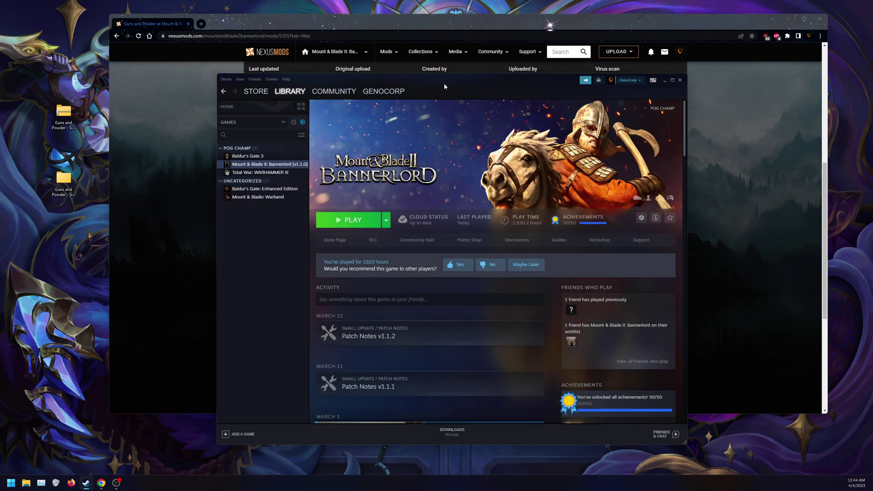
Open Bannerlord's Steam Workshop from the library page and search it for "guns and powder"
{"action": "left_click_drag", "start_coordinate": [444, 86], "coordinate": [401, 77]}
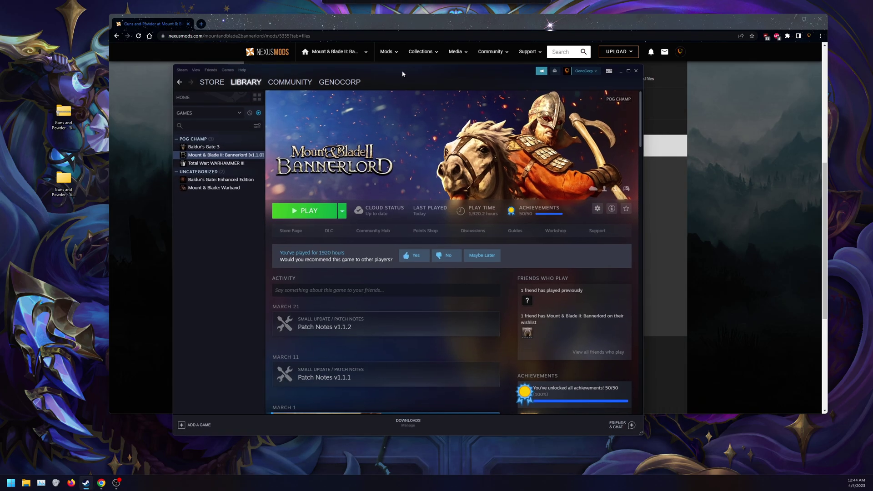
{"action": "left_click", "coordinate": [555, 230]}
{"action": "left_click", "coordinate": [472, 187]}
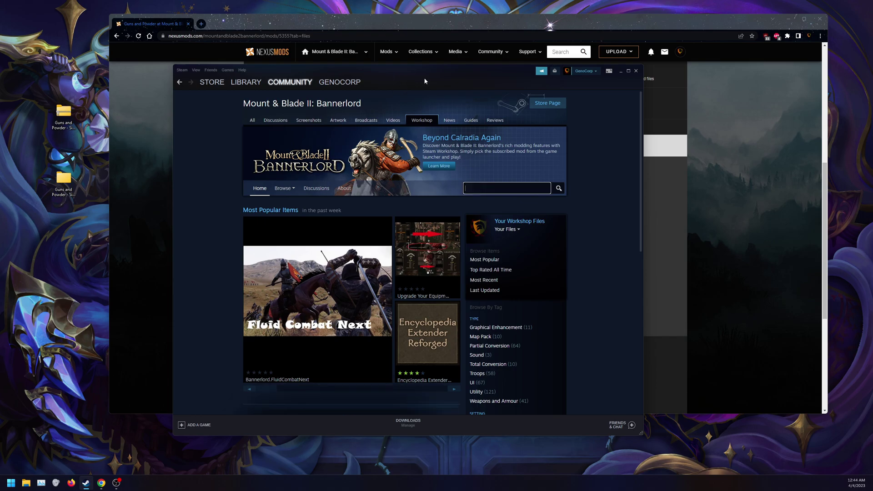
{"action": "left_click_drag", "start_coordinate": [468, 68], "coordinate": [469, 250]}
{"action": "left_click_drag", "start_coordinate": [415, 250], "coordinate": [424, 70]}
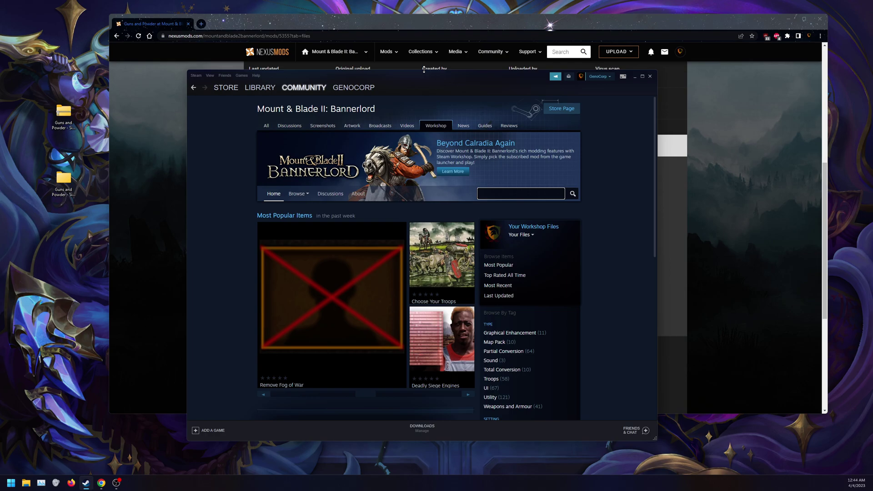
{"action": "type", "text": "gunws"}
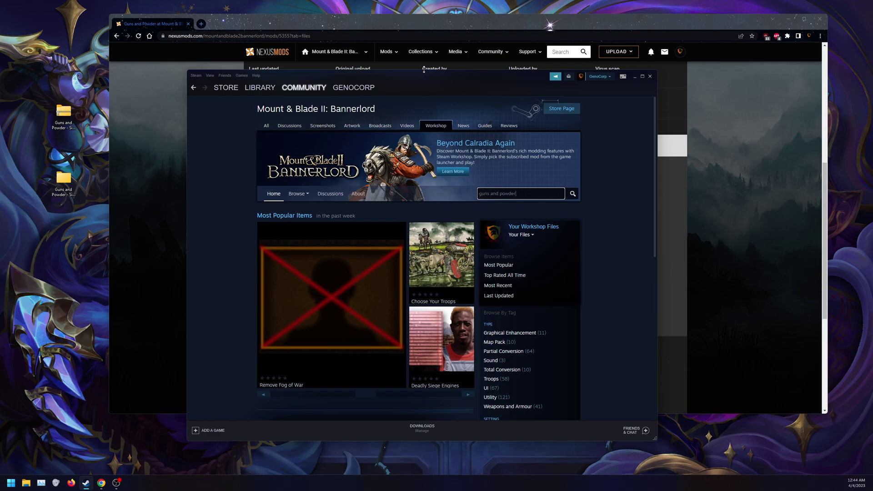
{"action": "key", "text": "Return"}
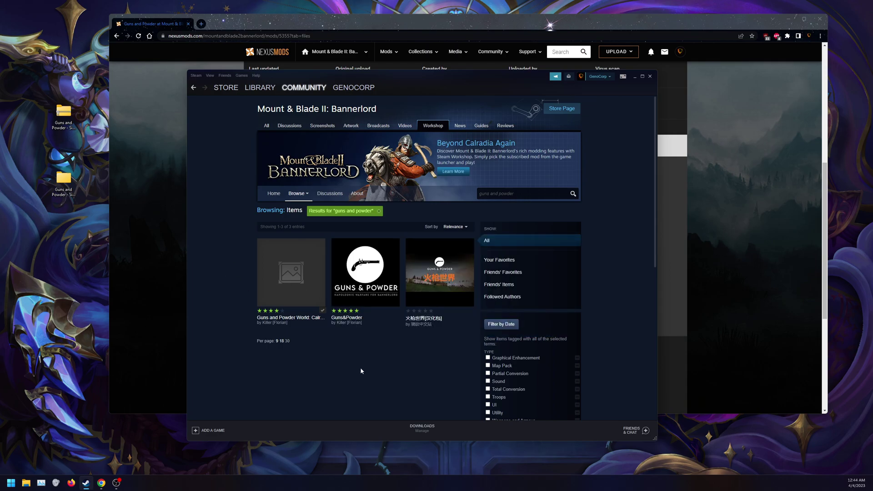
Review the Workshop pages of Guns and Powder World: Calradia Edition and Guns&Powder
{"action": "mouse_move", "coordinate": [353, 264]}
{"action": "left_click", "coordinate": [304, 291]}
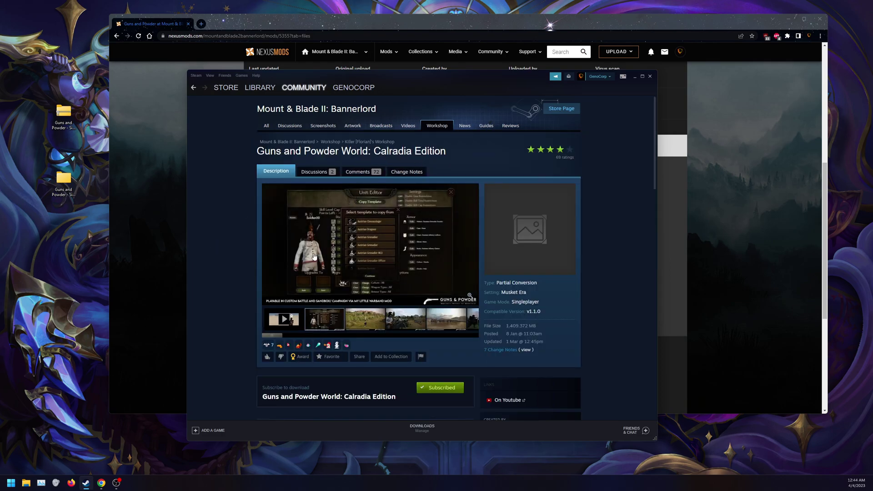
{"action": "scroll", "coordinate": [416, 162], "scroll_direction": "down", "scroll_amount": 20}
{"action": "left_click", "coordinate": [351, 143]}
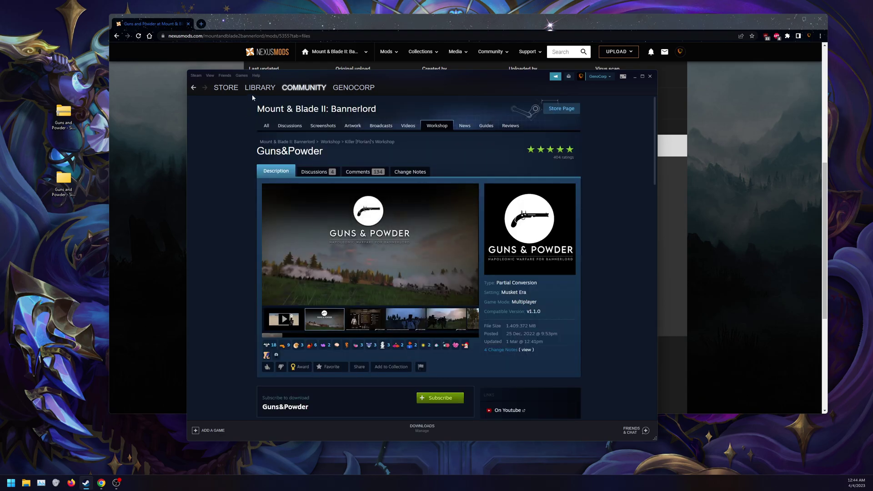
Start Bannerlord from the Steam library and show the singleplayer mod list in its launcher
{"action": "left_click", "coordinate": [258, 89]}
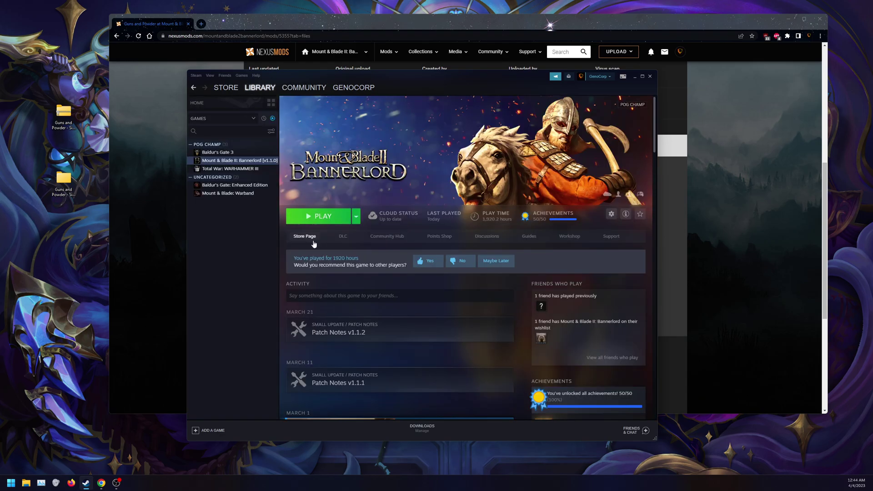
{"action": "left_click", "coordinate": [320, 217]}
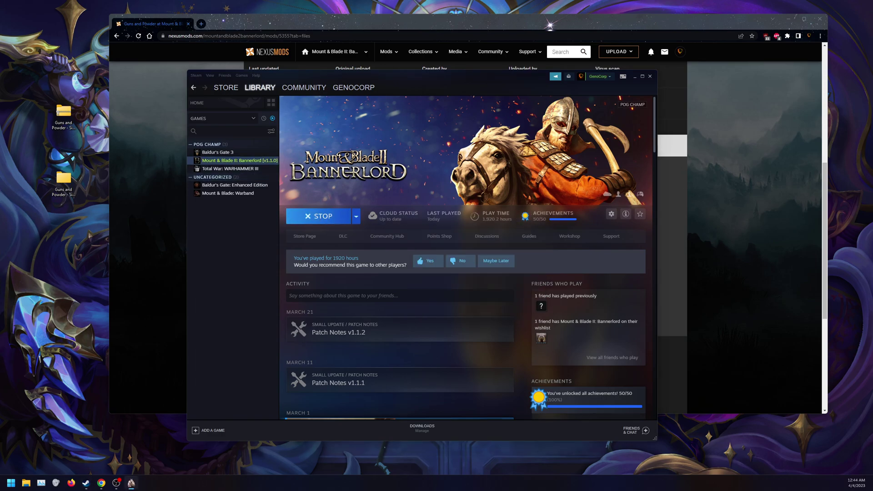
{"action": "left_click", "coordinate": [345, 183]}
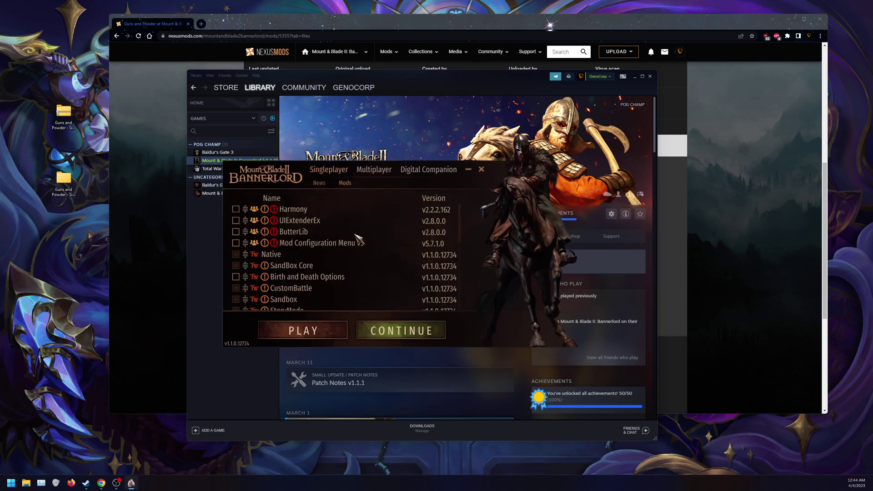
Check the Guns&Powder entries at the end of the mod list and start the modded singleplayer game
{"action": "scroll", "coordinate": [356, 237], "scroll_direction": "down", "scroll_amount": 10}
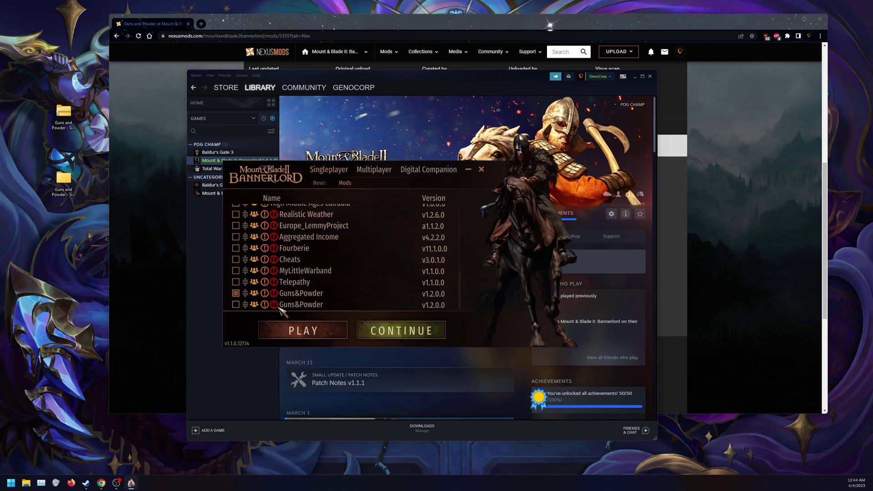
{"action": "mouse_move", "coordinate": [269, 303]}
{"action": "left_click", "coordinate": [308, 335]}
{"action": "left_click", "coordinate": [431, 331]}
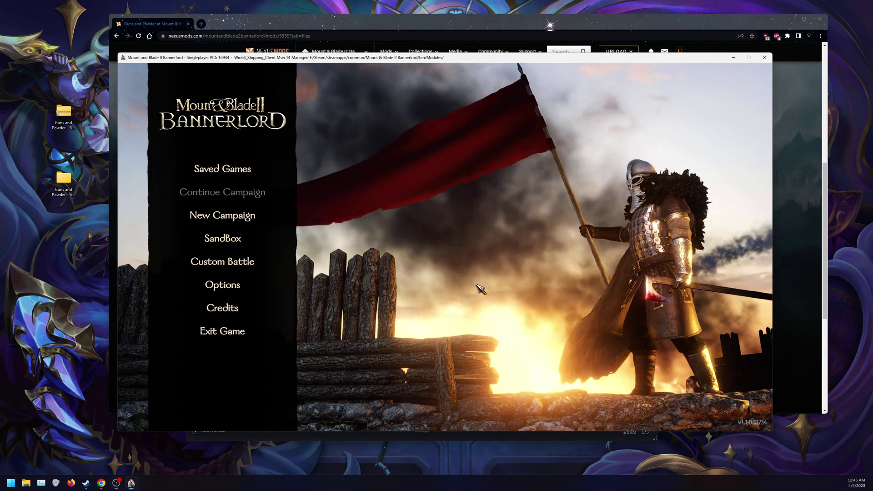
Review the game's audio options and close them
{"action": "left_click", "coordinate": [222, 284]}
{"action": "left_click", "coordinate": [450, 106]}
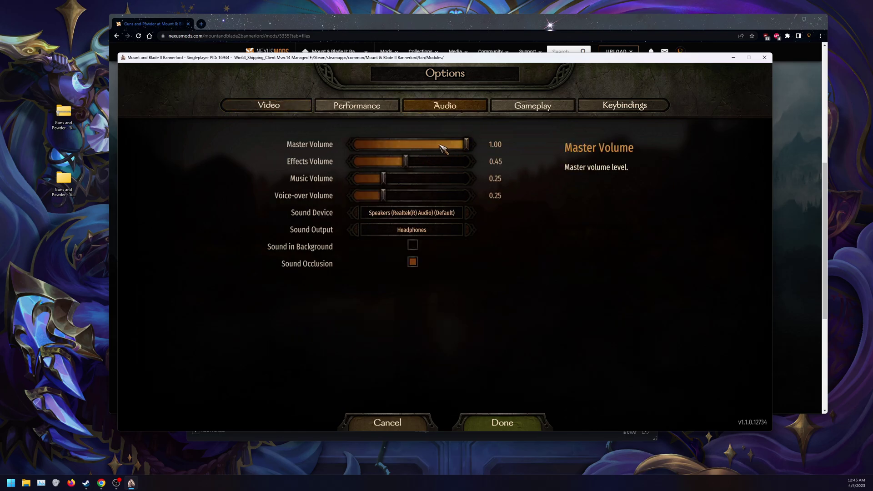
{"action": "left_click", "coordinate": [469, 428]}
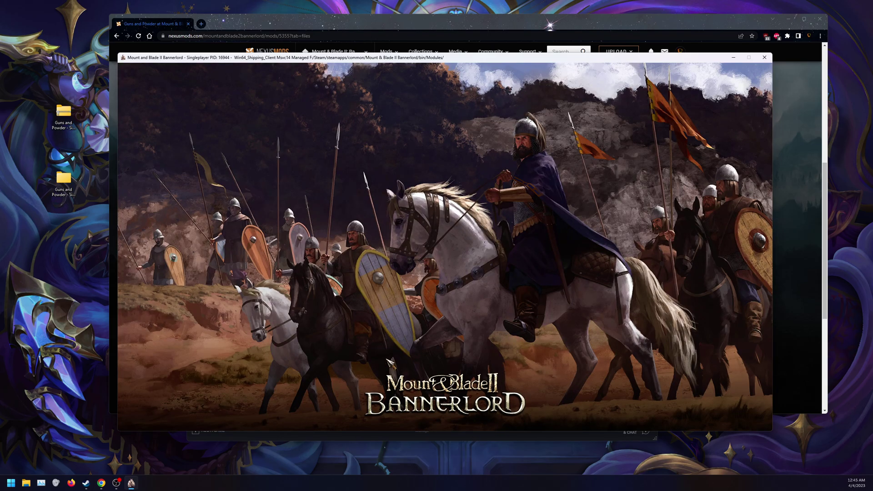
Start a SandBox campaign with an Empire character and keep the default appearance
{"action": "left_click", "coordinate": [225, 240]}
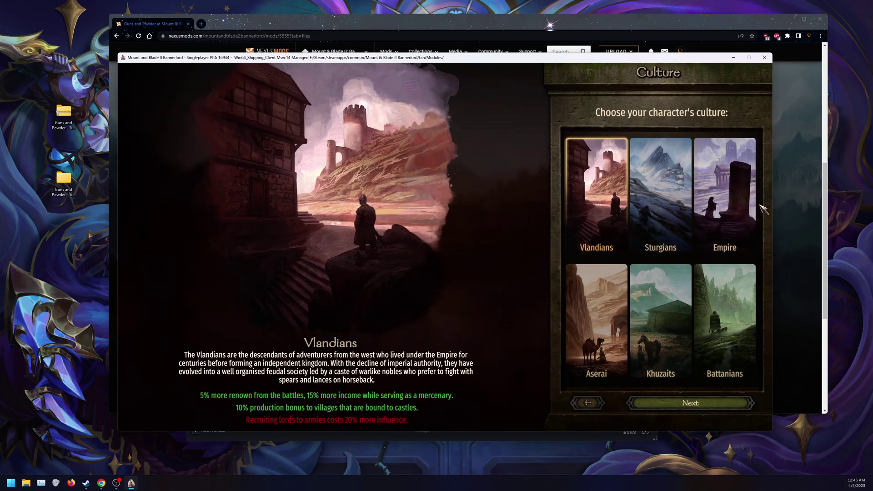
{"action": "left_click", "coordinate": [750, 206]}
{"action": "left_click", "coordinate": [666, 402]}
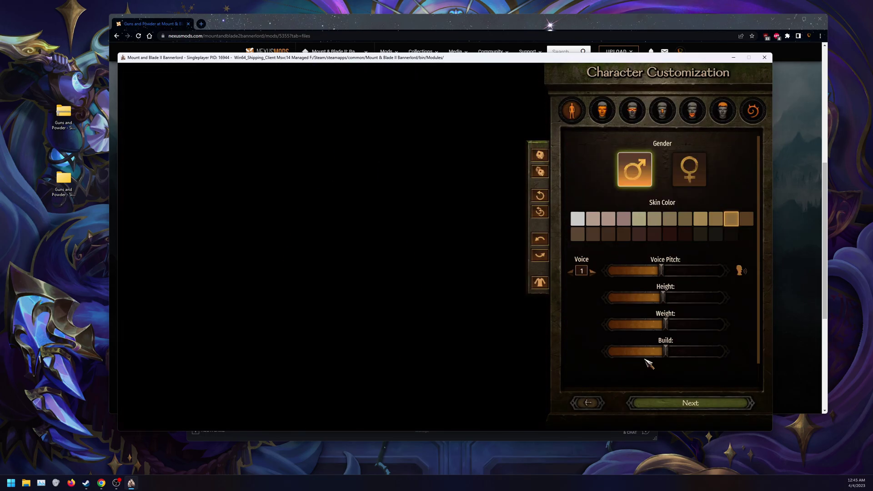
{"action": "left_click", "coordinate": [666, 402]}
Choose the character's background answers, including riding with the scouts as a youth, and finish character creation
{"action": "double_click", "coordinate": [662, 225]}
{"action": "double_click", "coordinate": [650, 222]}
{"action": "double_click", "coordinate": [642, 220]}
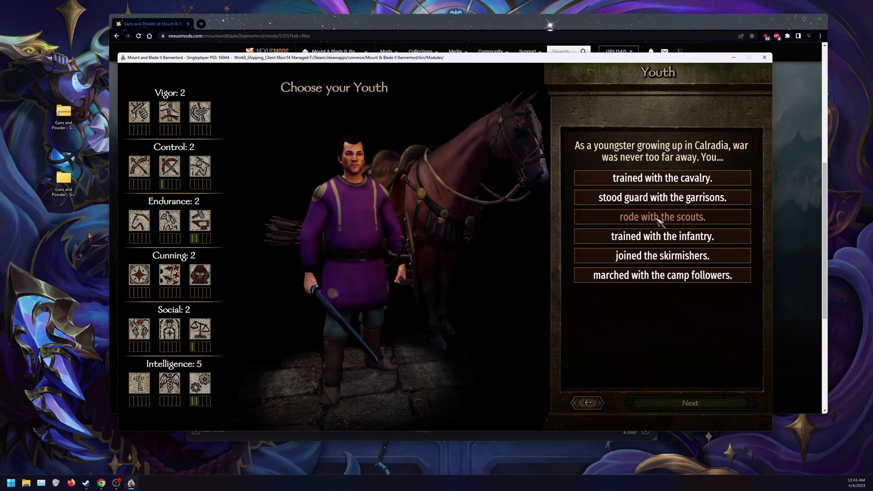
{"action": "double_click", "coordinate": [642, 220]}
{"action": "double_click", "coordinate": [632, 222]}
{"action": "double_click", "coordinate": [631, 222]}
{"action": "key", "text": "Return"}
{"action": "key", "text": "Return"}
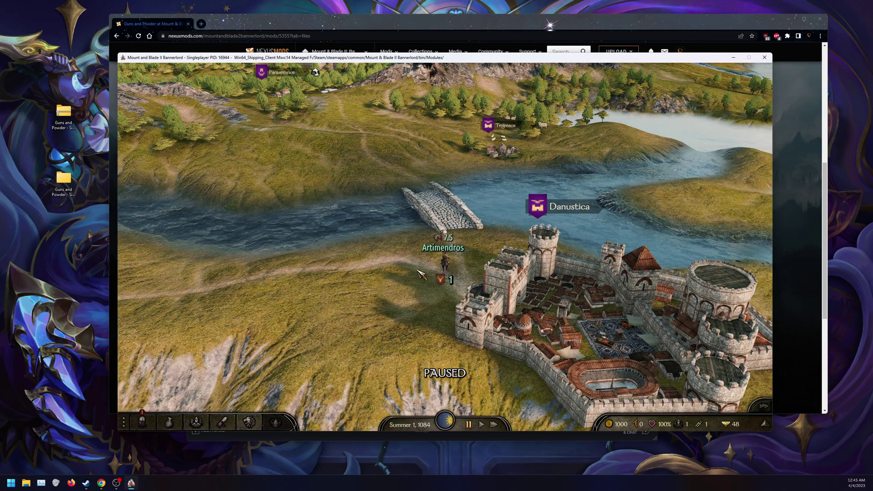
Move the party into Danustica and open the Troops section of the Encyclopedia
{"action": "left_click", "coordinate": [346, 281]}
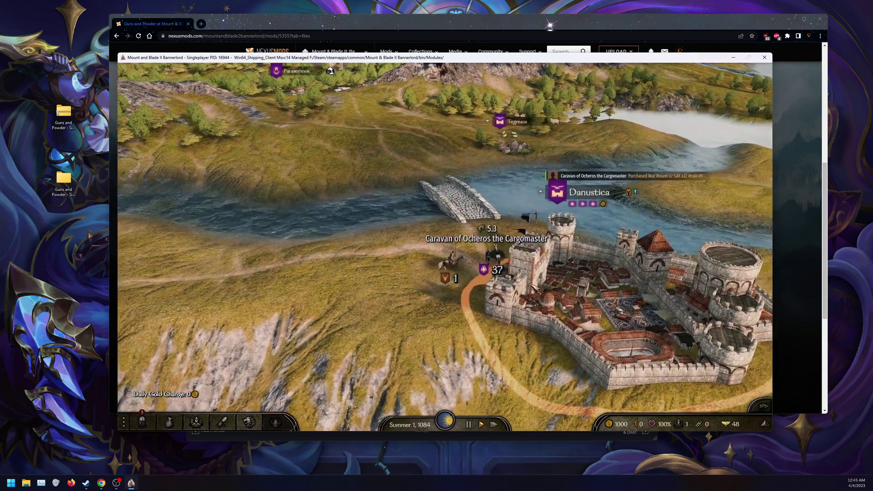
{"action": "left_click", "coordinate": [534, 287]}
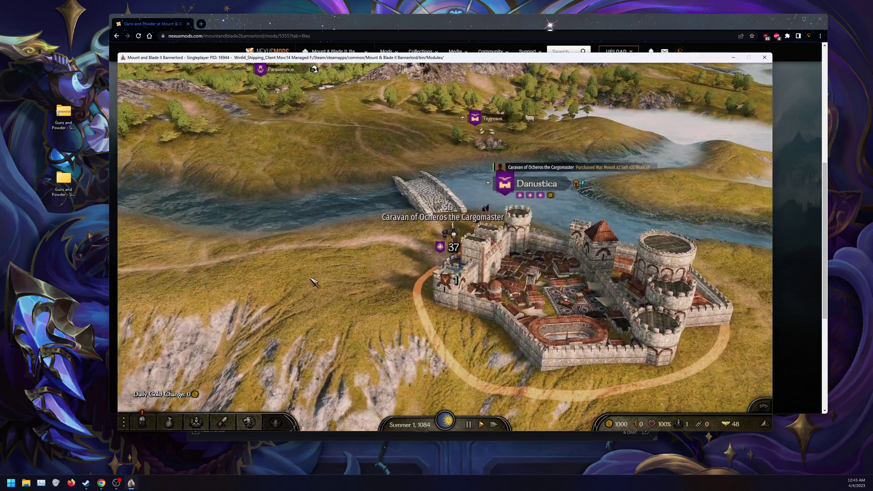
{"action": "key", "text": "n"}
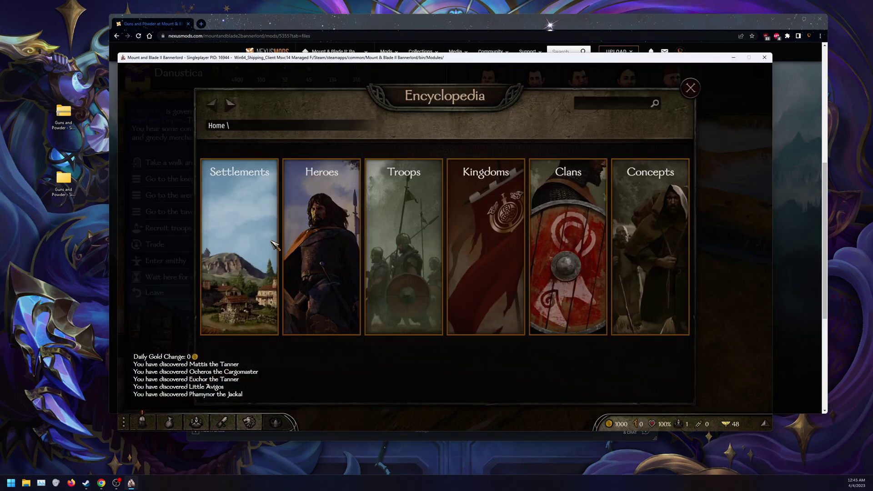
{"action": "left_click", "coordinate": [404, 272]}
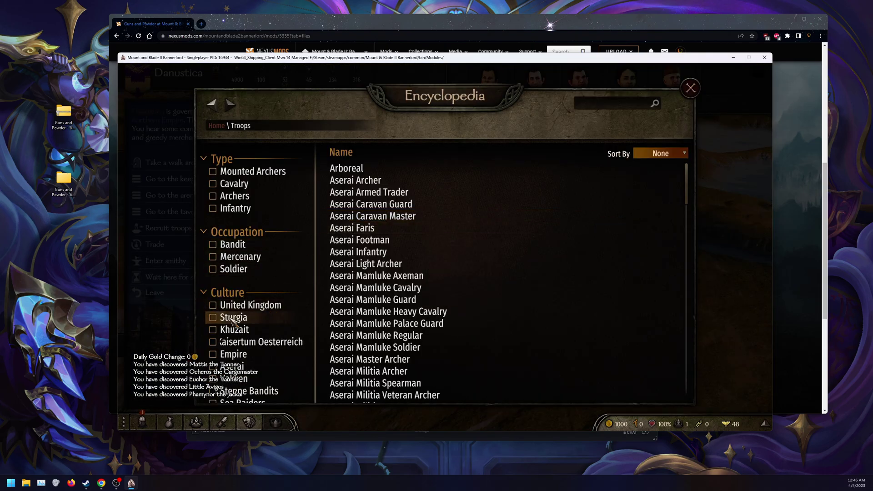
Filter the troop list to the United Kingdom culture and sort it by tier
{"action": "left_click", "coordinate": [248, 309]}
{"action": "left_click", "coordinate": [659, 153]}
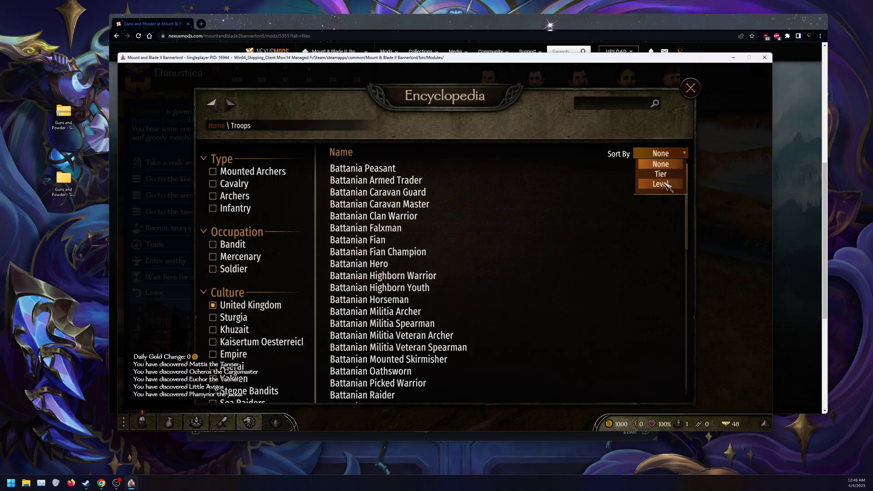
{"action": "left_click", "coordinate": [662, 173]}
Look through the United Kingdom troops and open the British Highland Officer entry
{"action": "scroll", "coordinate": [422, 253], "scroll_direction": "down", "scroll_amount": 2}
{"action": "scroll", "coordinate": [422, 254], "scroll_direction": "down", "scroll_amount": 5}
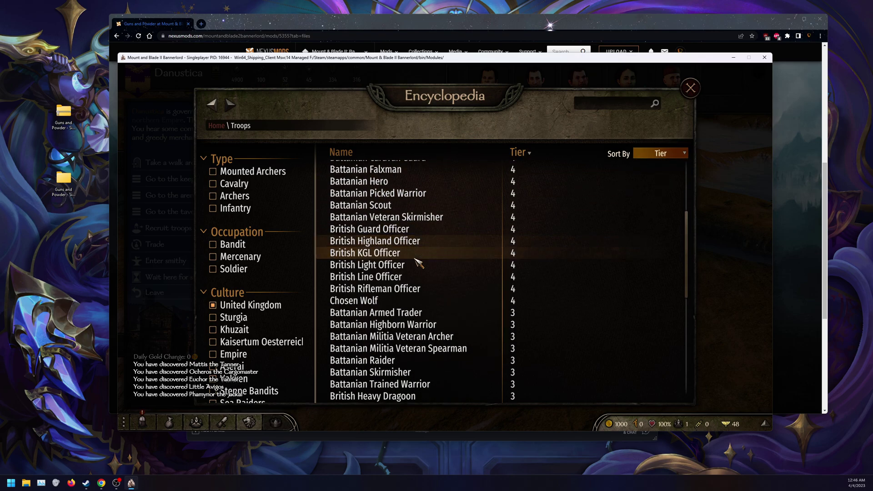
{"action": "scroll", "coordinate": [415, 313], "scroll_direction": "up", "scroll_amount": 6}
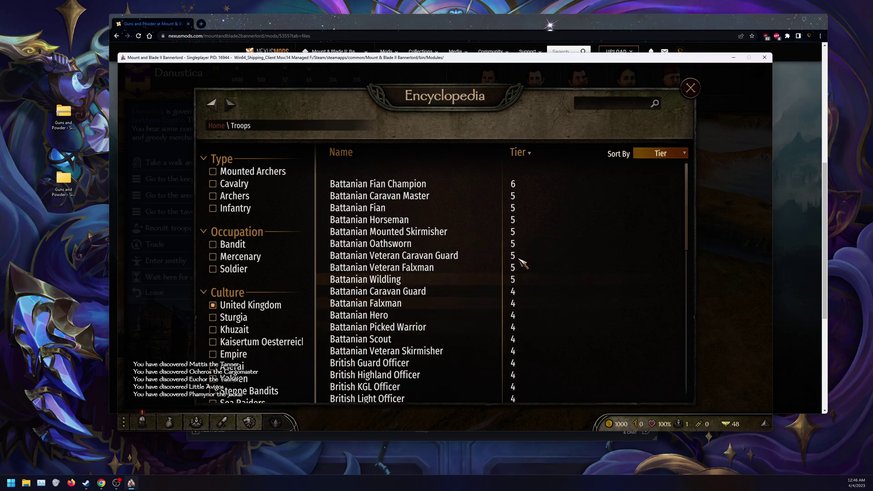
{"action": "scroll", "coordinate": [402, 221], "scroll_direction": "down", "scroll_amount": 3}
{"action": "scroll", "coordinate": [402, 221], "scroll_direction": "down", "scroll_amount": 1}
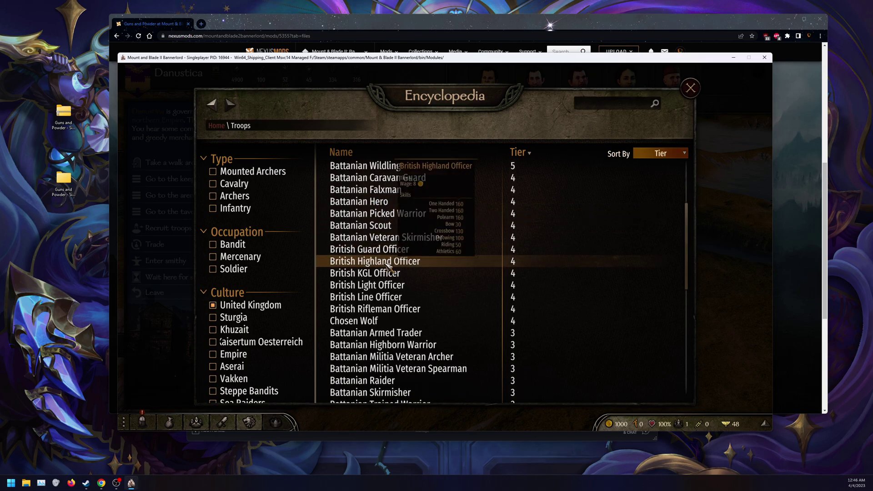
{"action": "left_click", "coordinate": [377, 260]}
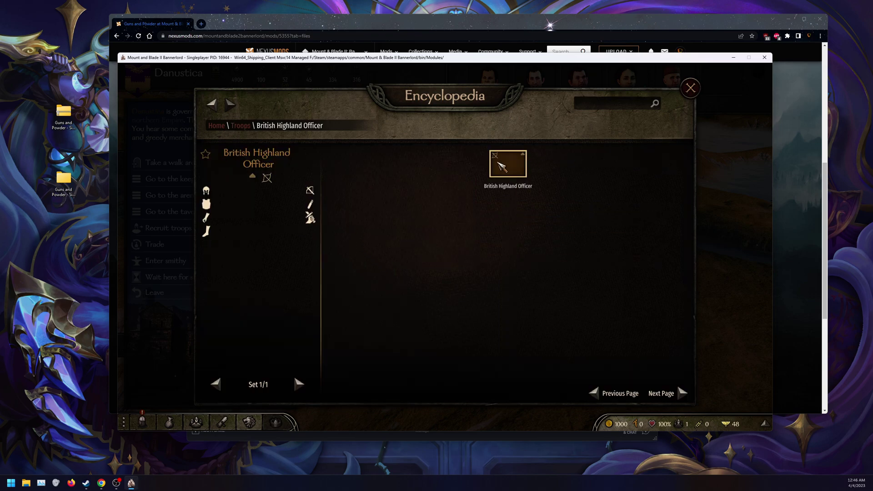